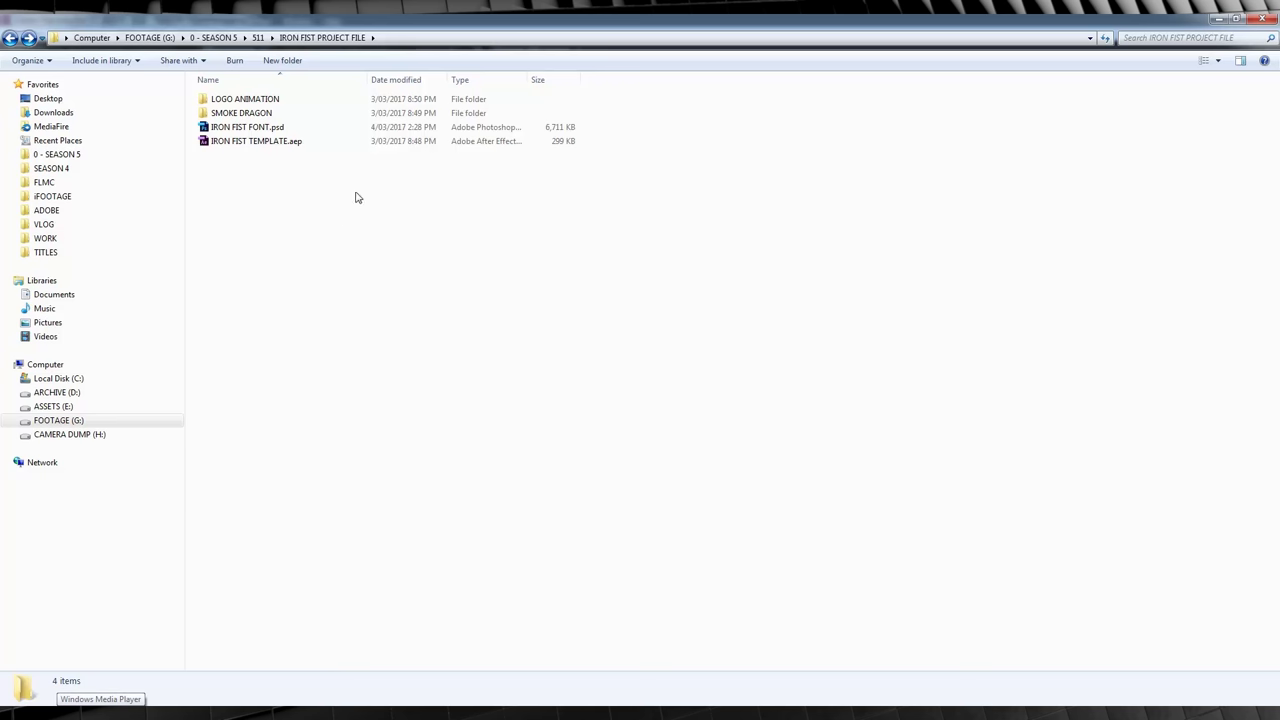
Step: Review the LOGO ANIMATION and SMOKE DRAGON frame folders in the project directory
double_click(247, 100)
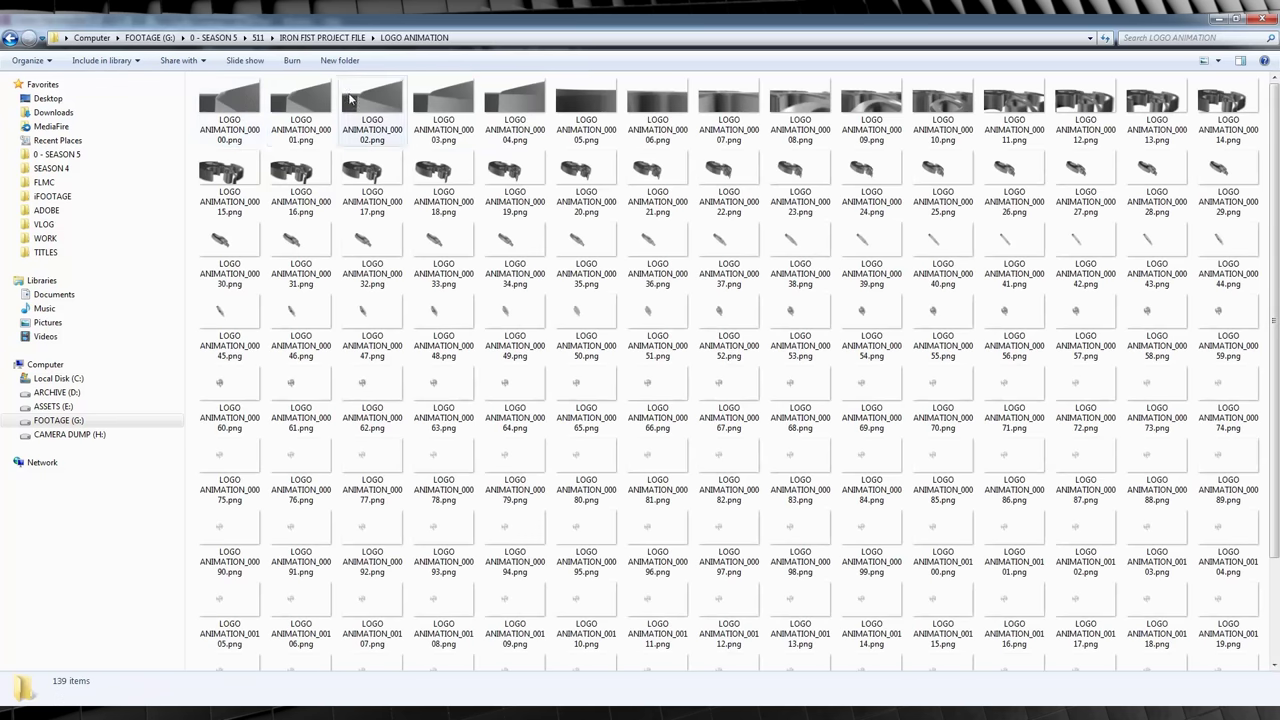
scroll(500, 350, down, 3)
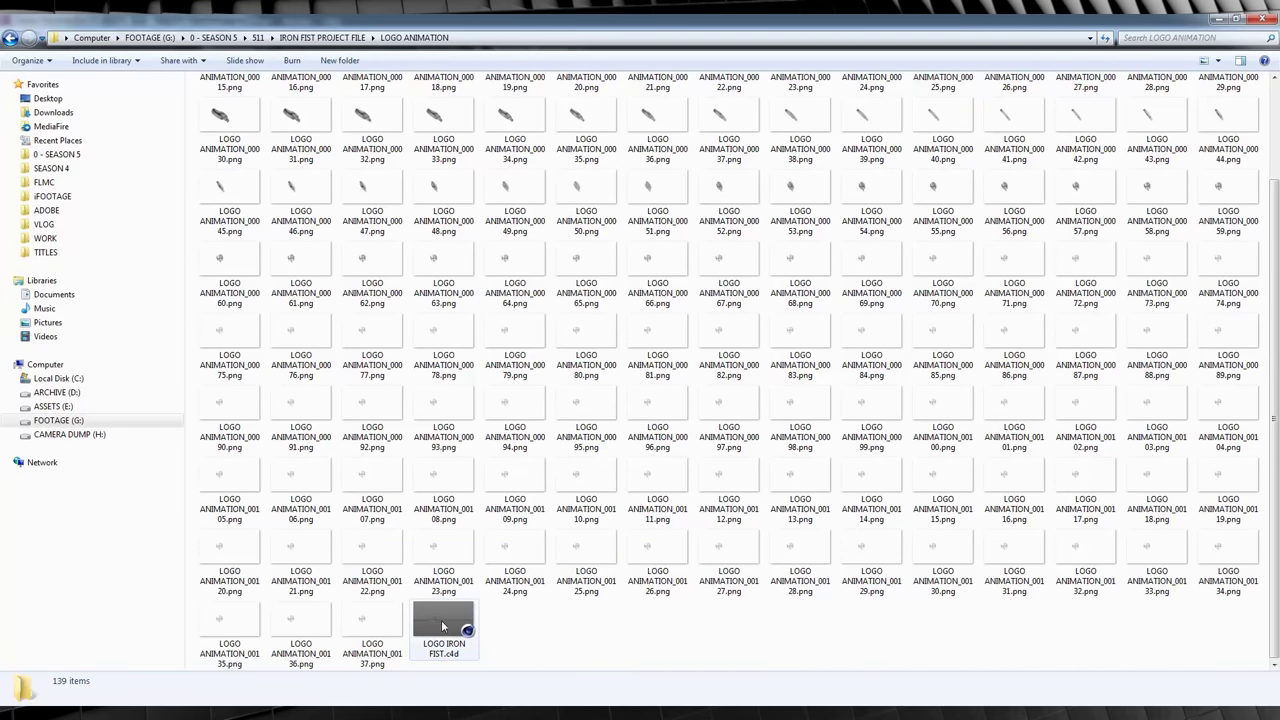
mouse_move(444, 625)
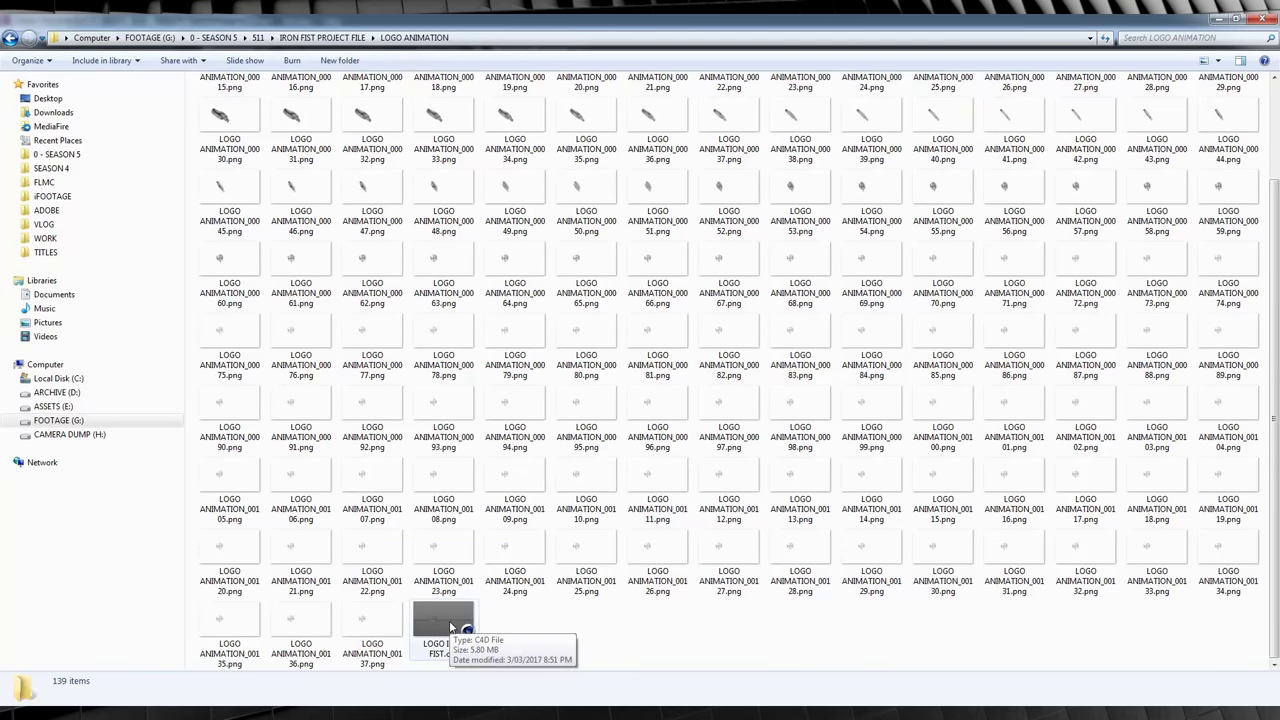
click(474, 622)
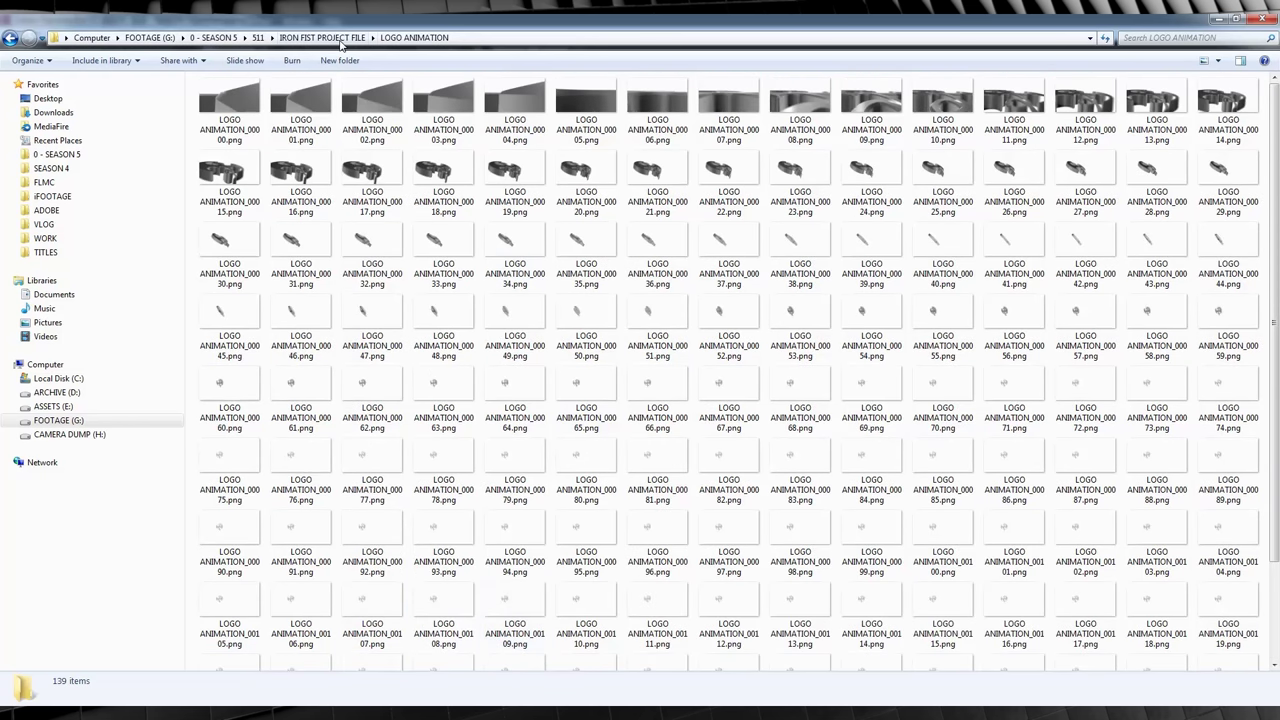
click(322, 37)
double_click(290, 112)
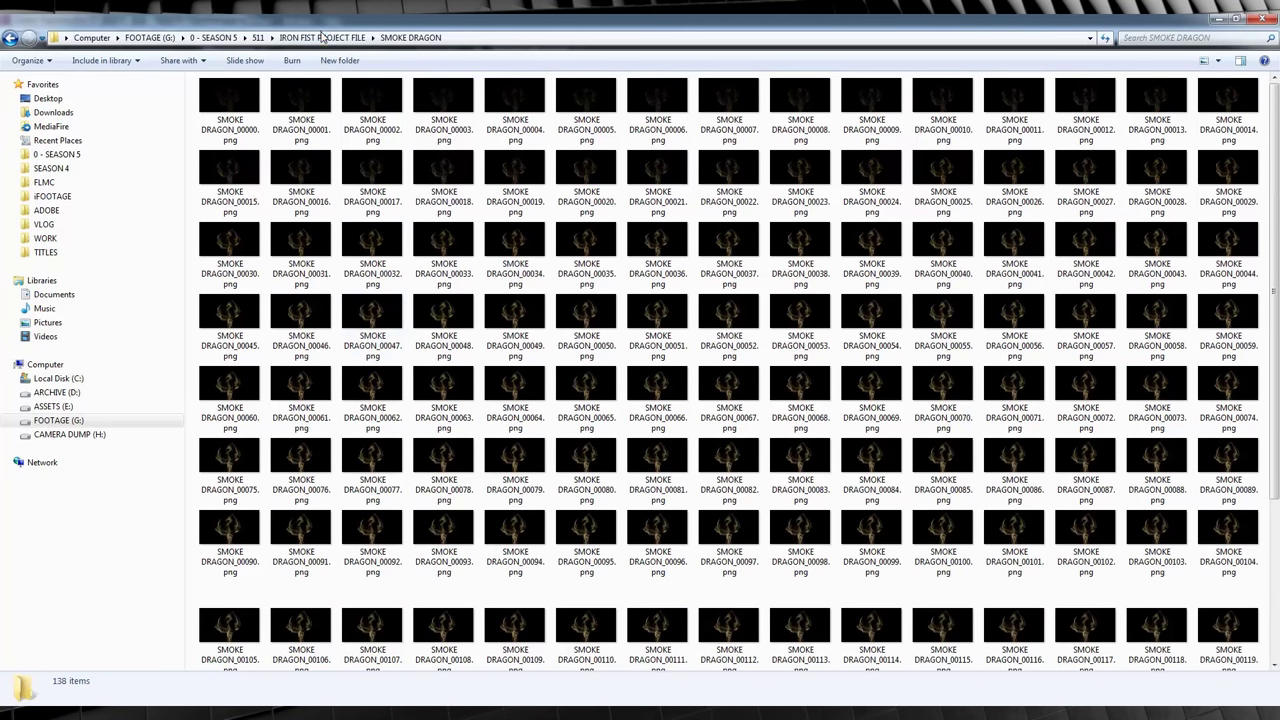
click(322, 38)
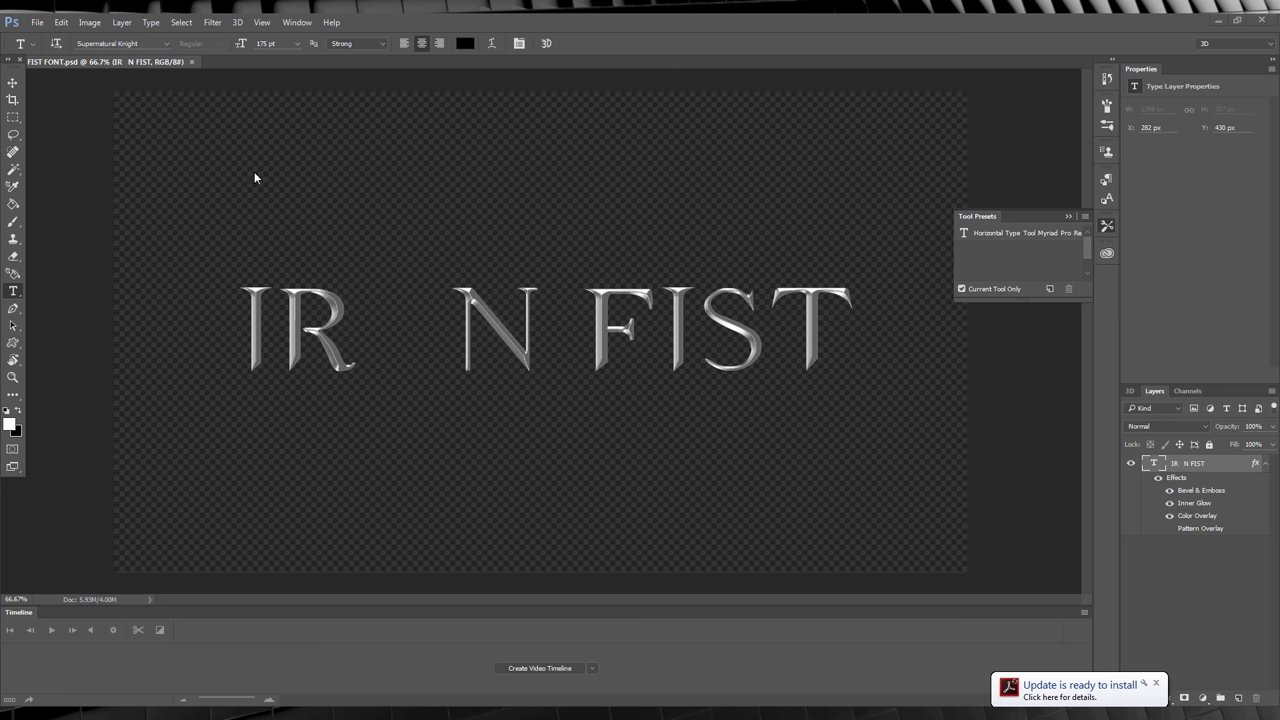
Step: Replace the IR N FIST title text with IR N BUTT, then select BUTT
click(1158, 682)
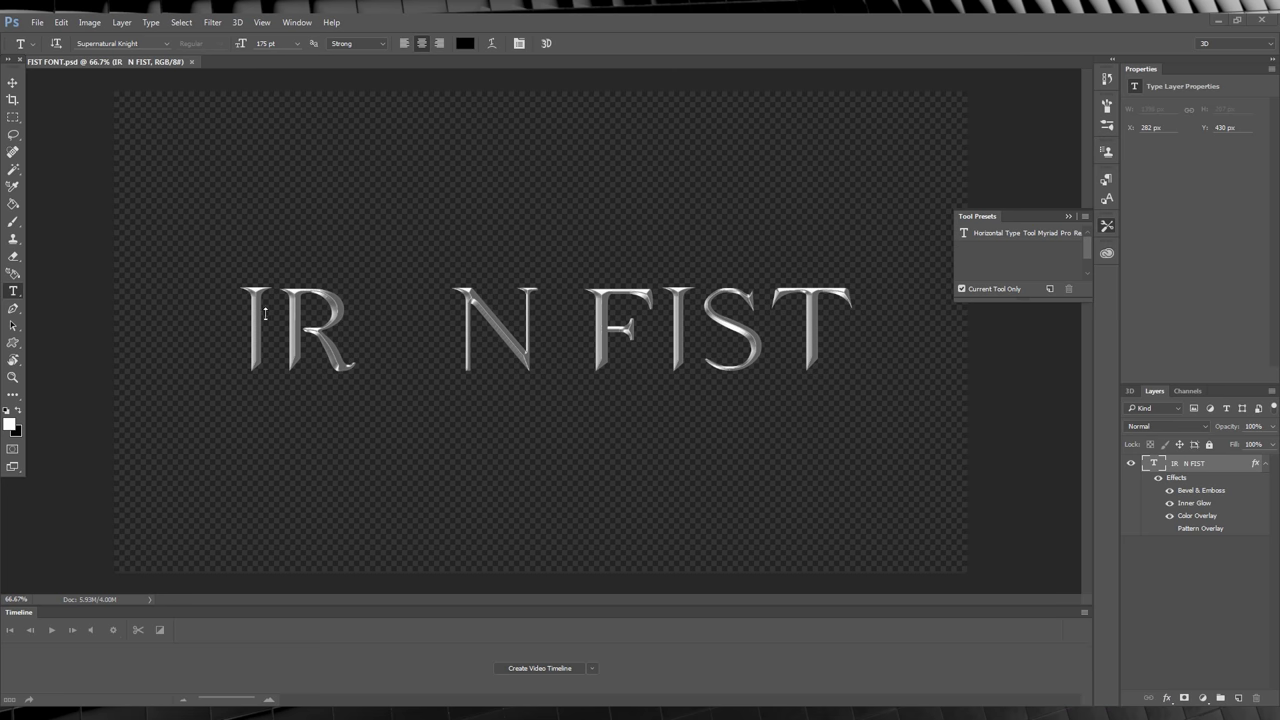
drag(250, 312, 908, 335)
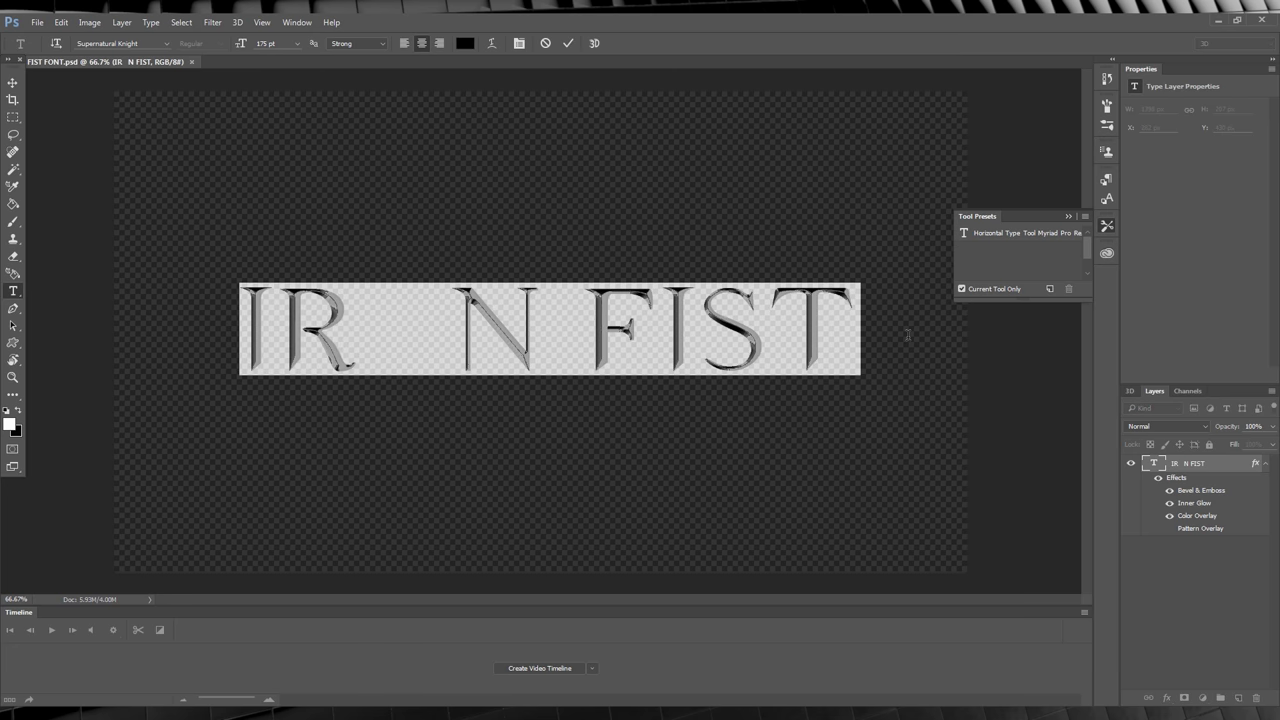
text(I)
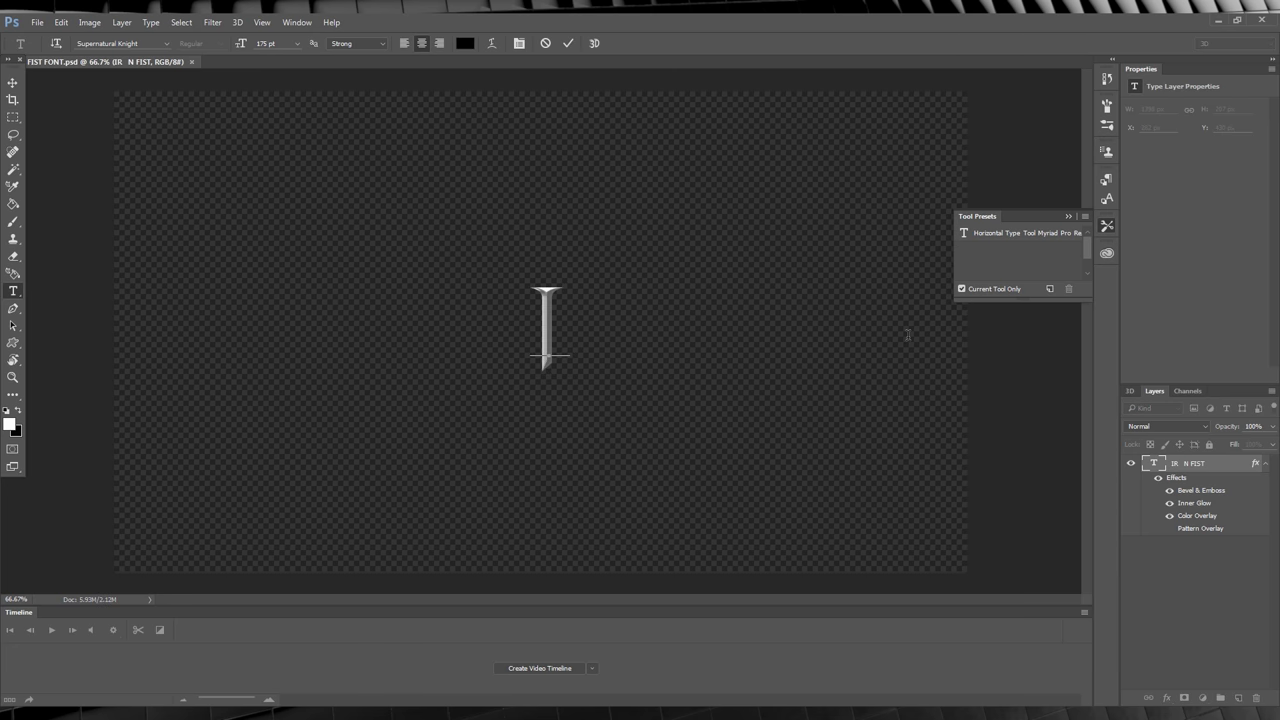
text(R)
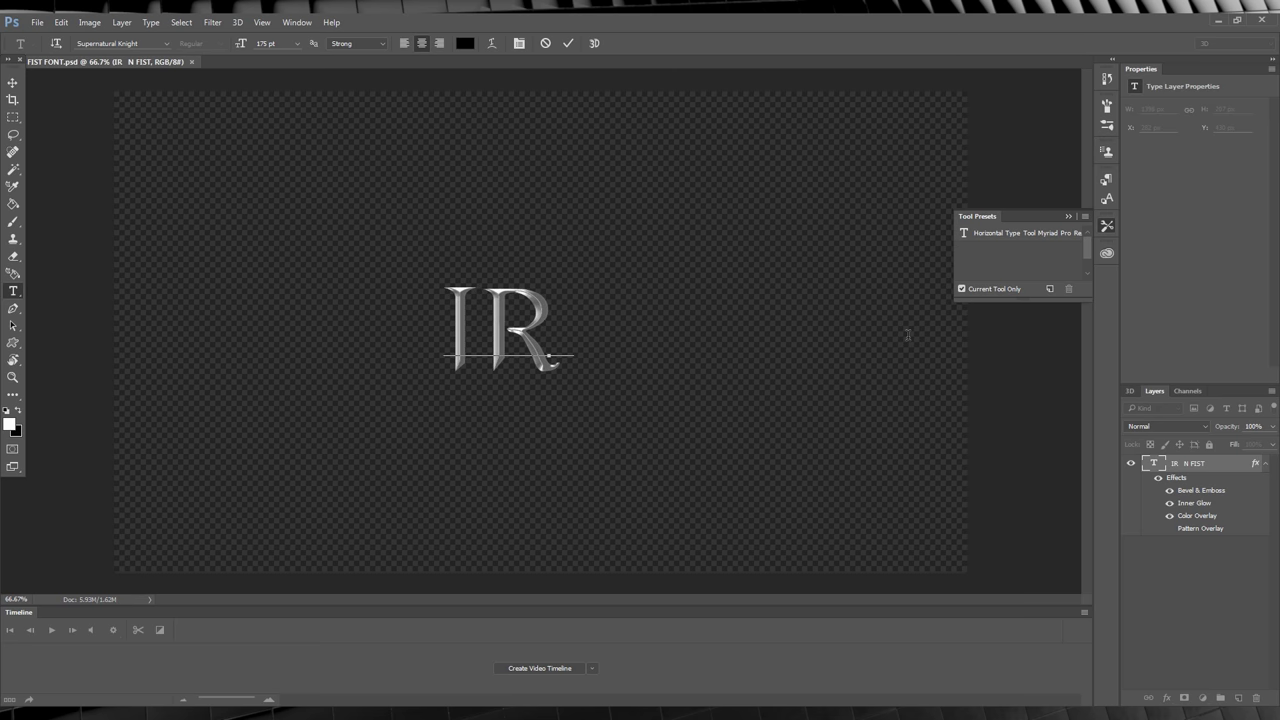
text(  N)
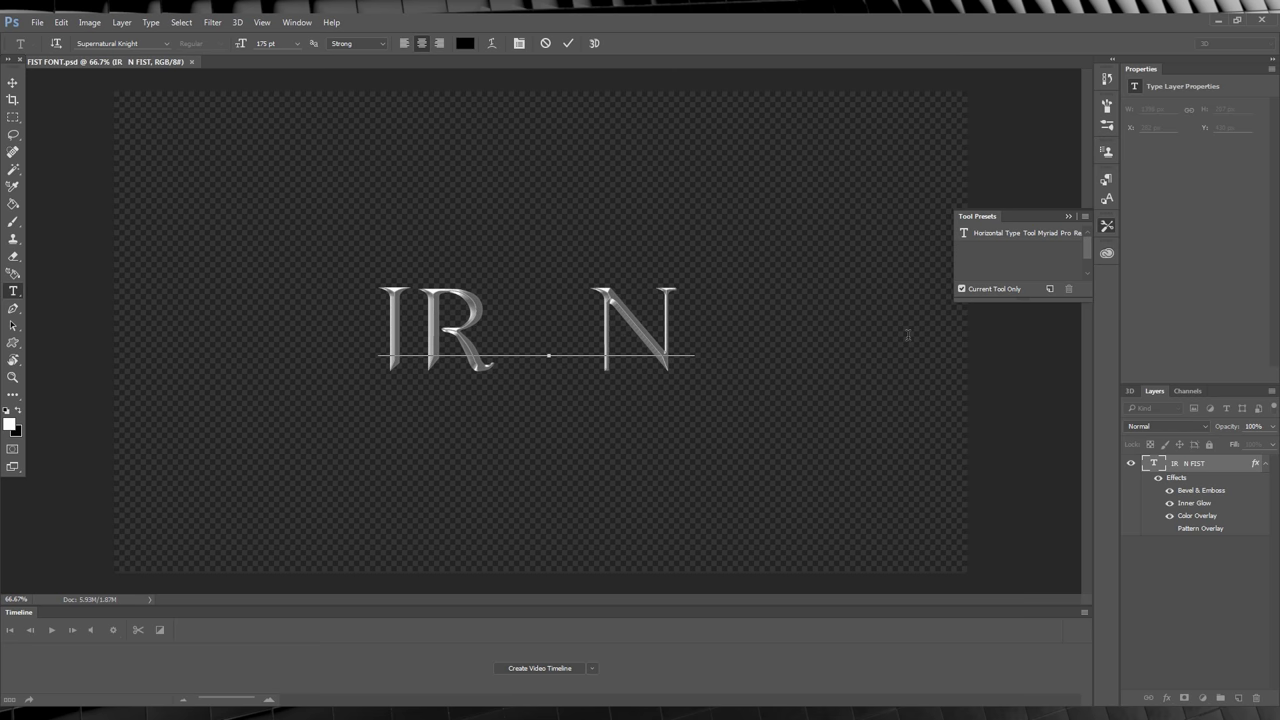
text( BU)
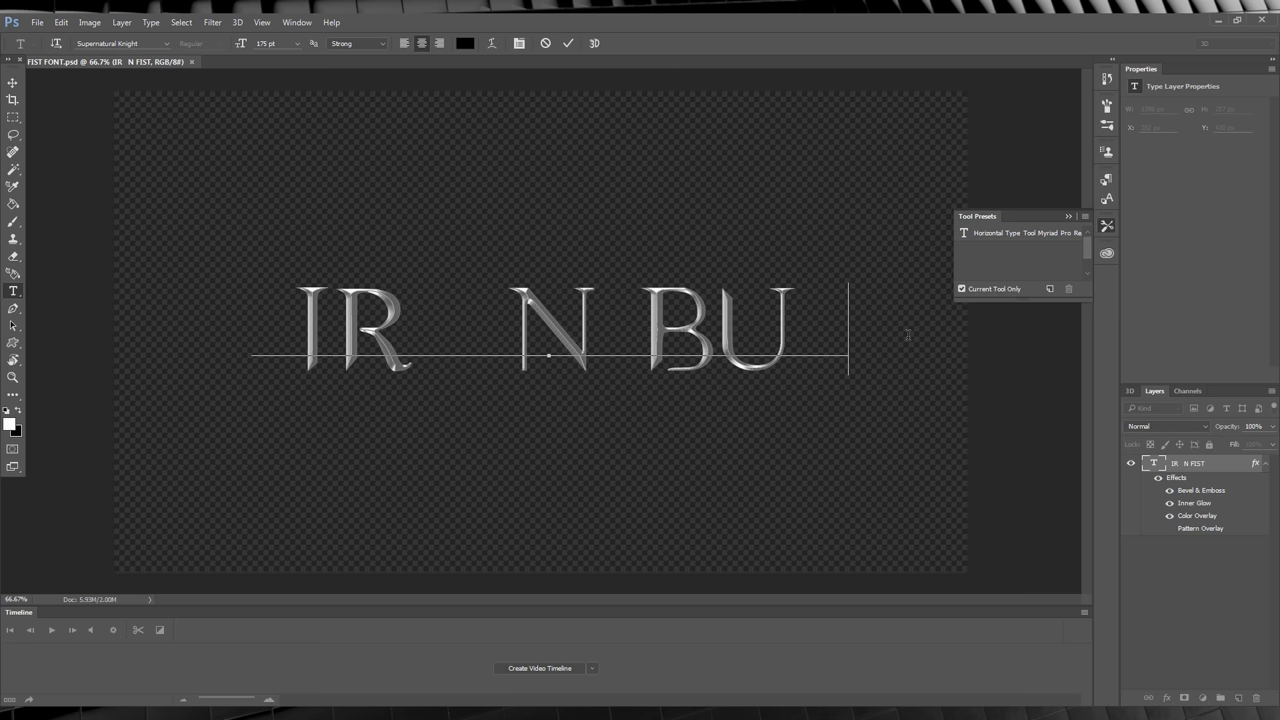
text(TT)
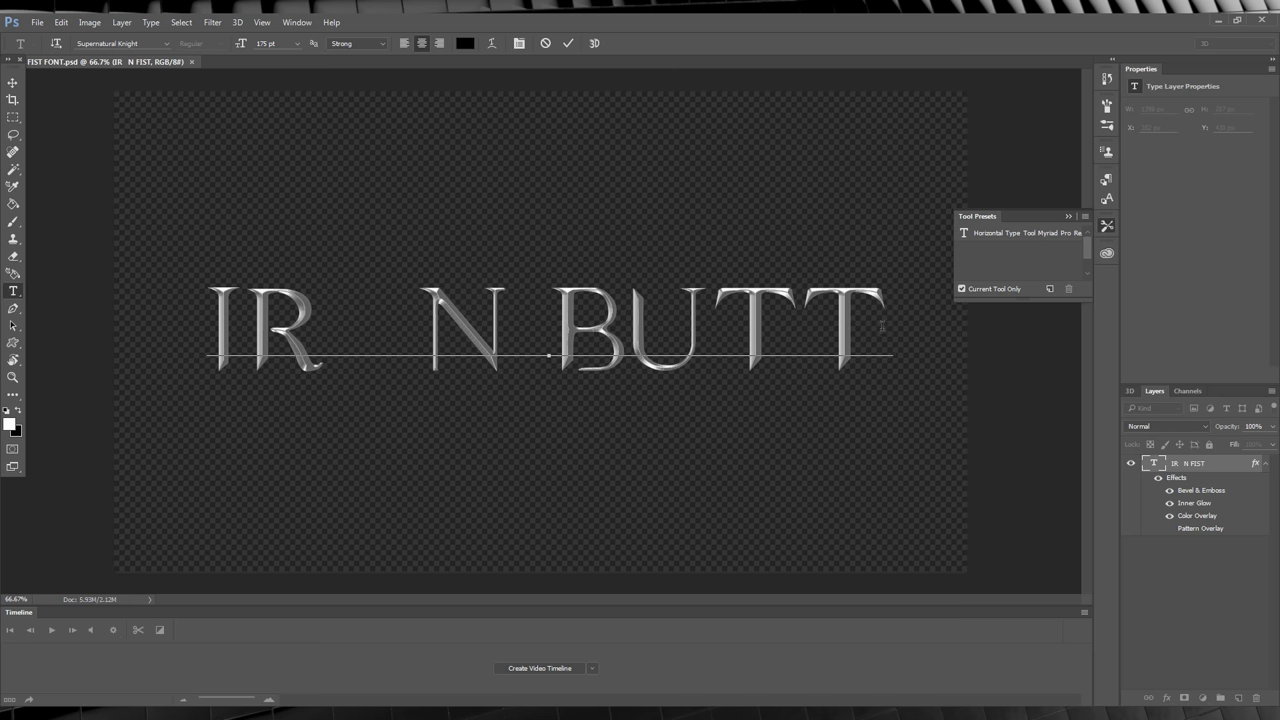
key(shift+Left)
key(shift+Left)
key(shift+Left)
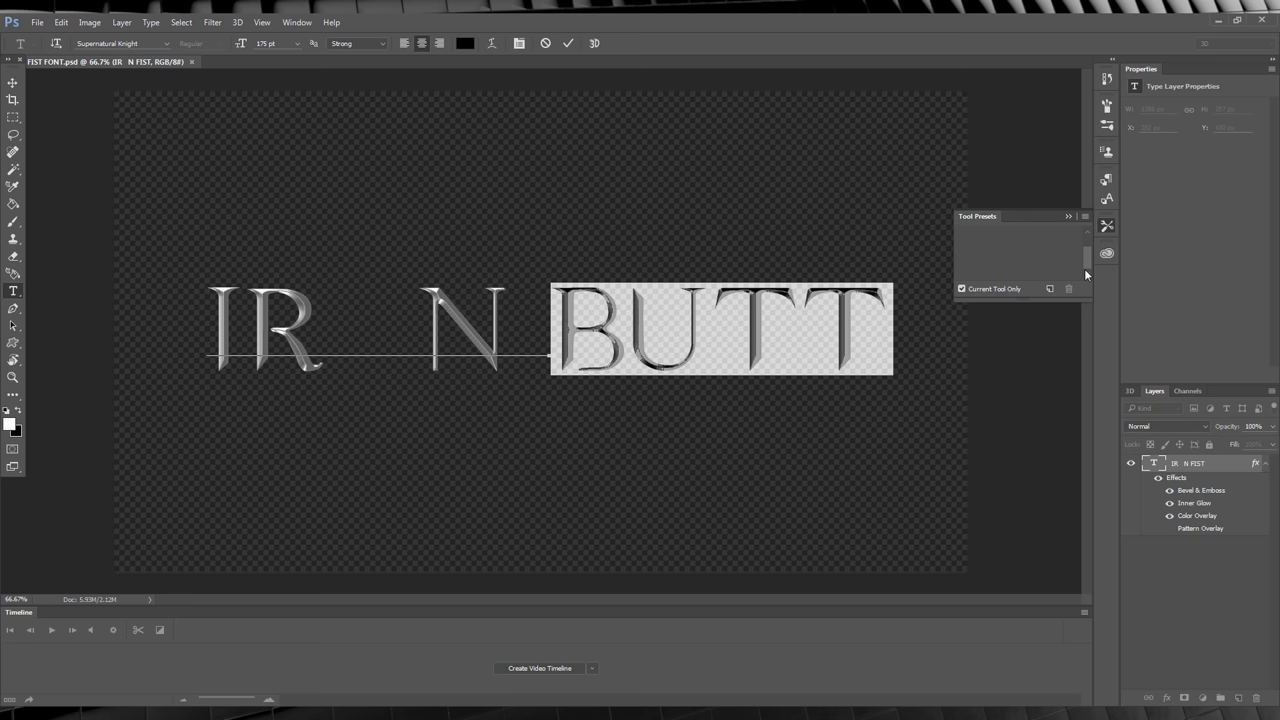
Step: Tighten the letter spacing of BUTT to -40 in the Character panel
click(1068, 216)
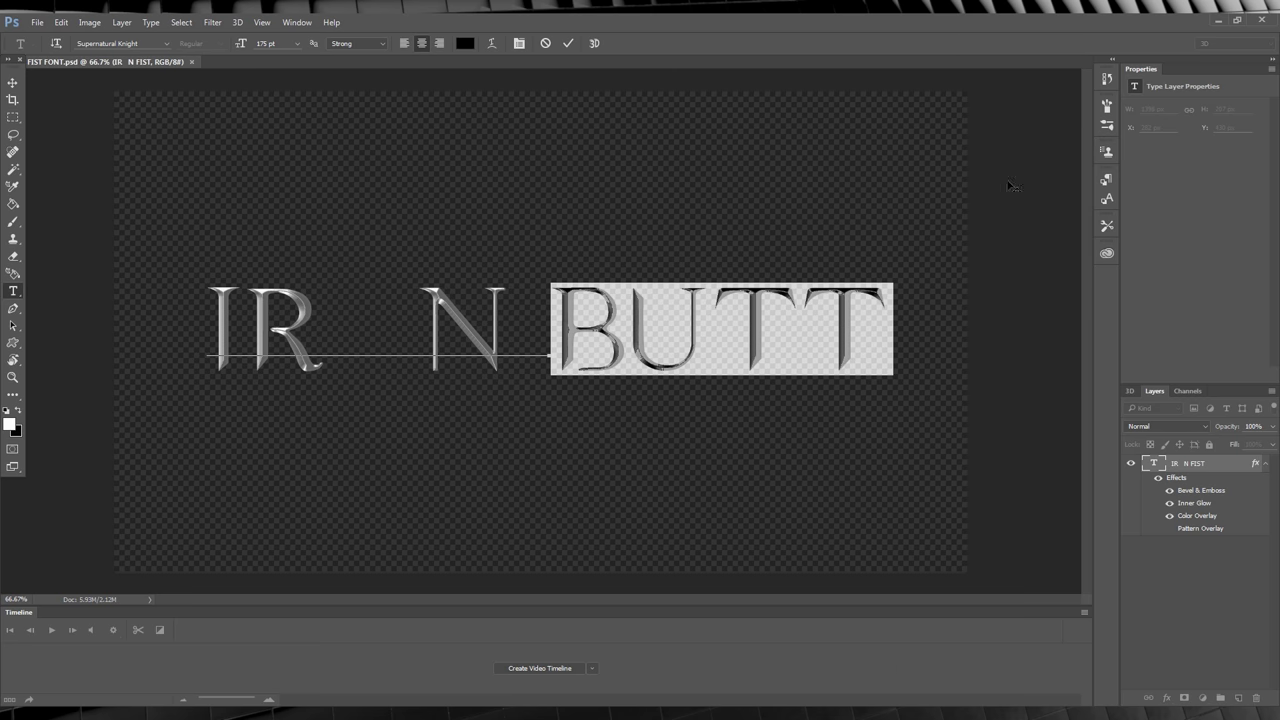
click(272, 23)
mouse_move(297, 22)
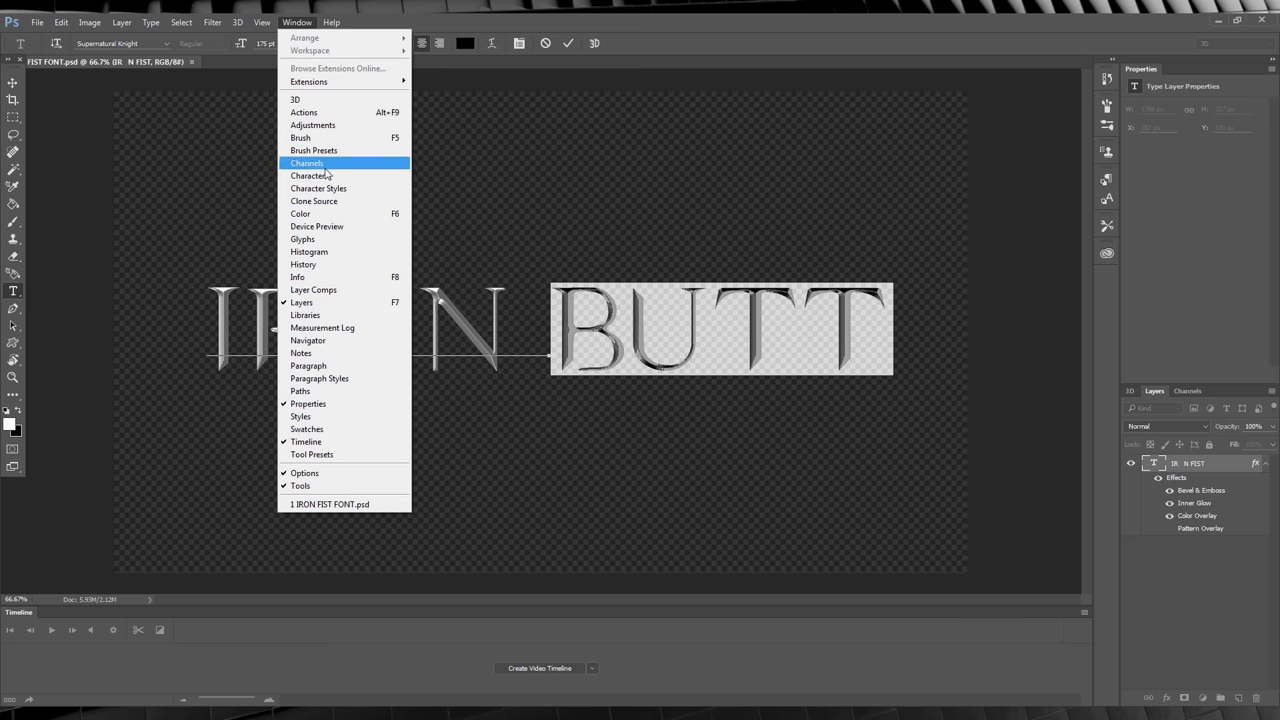
click(326, 176)
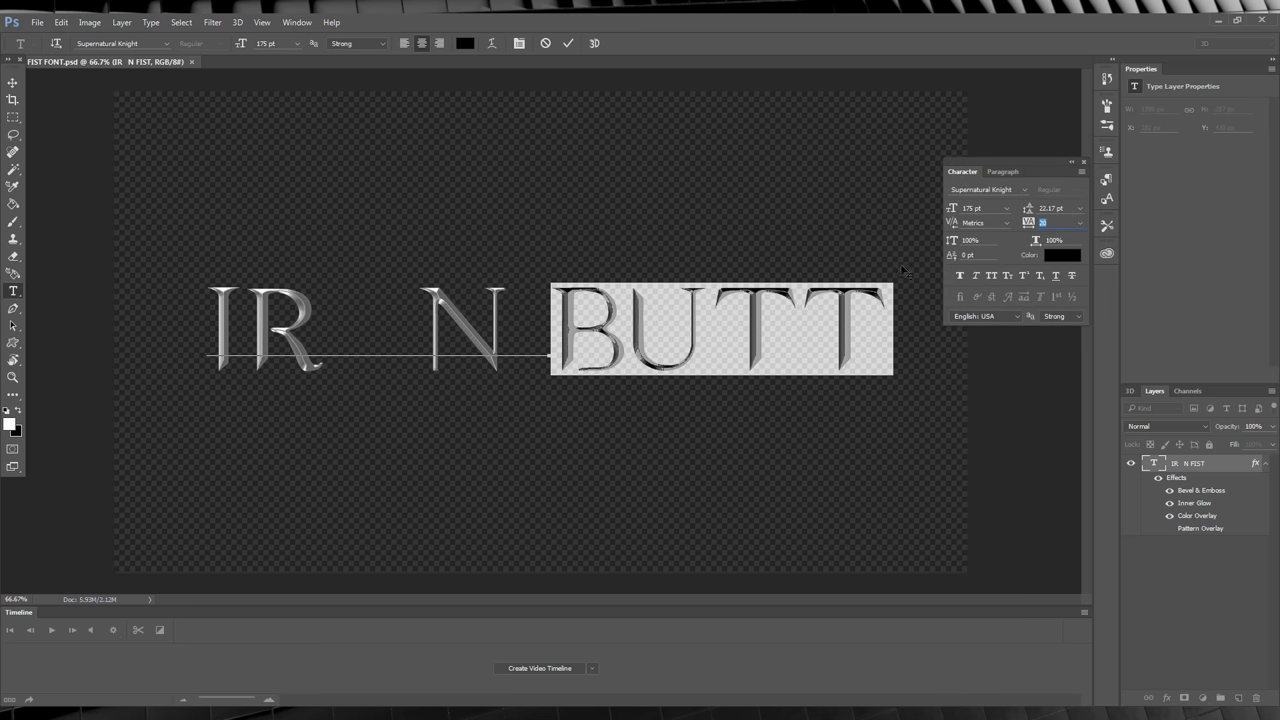
drag(1028, 224, 1026, 224)
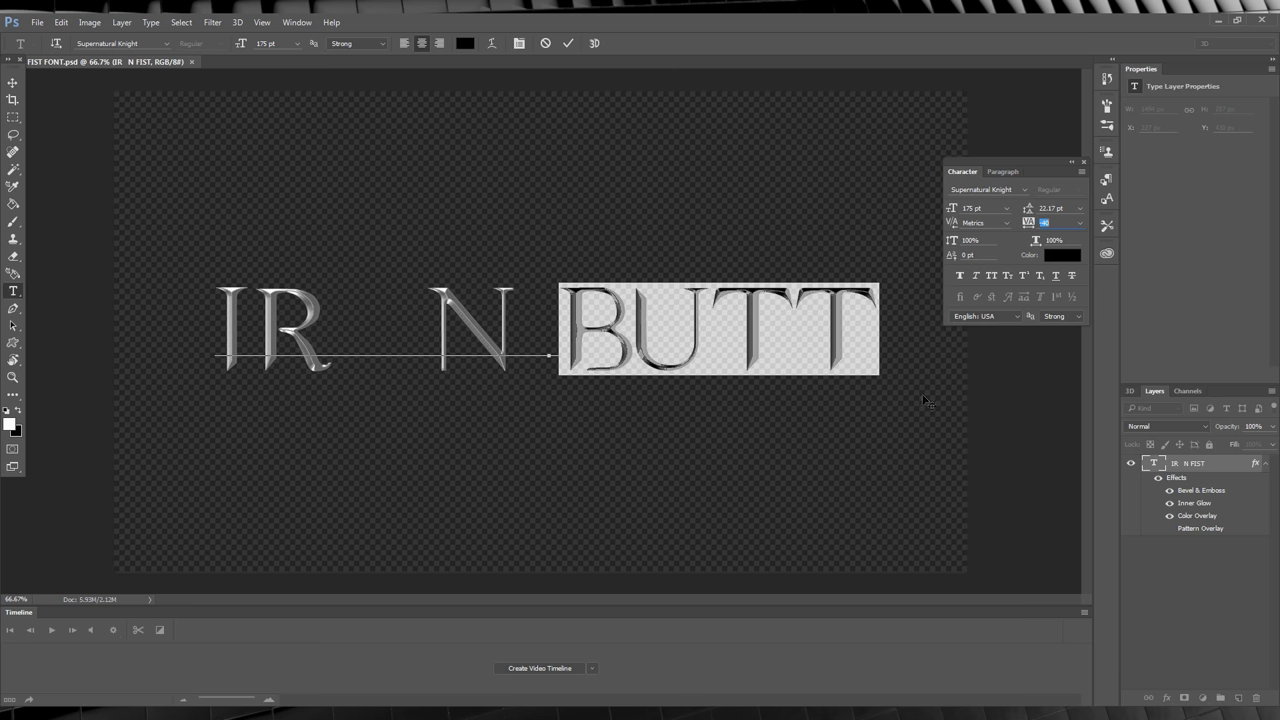
Step: Deselect the text and save the design as a new PSD file
click(809, 298)
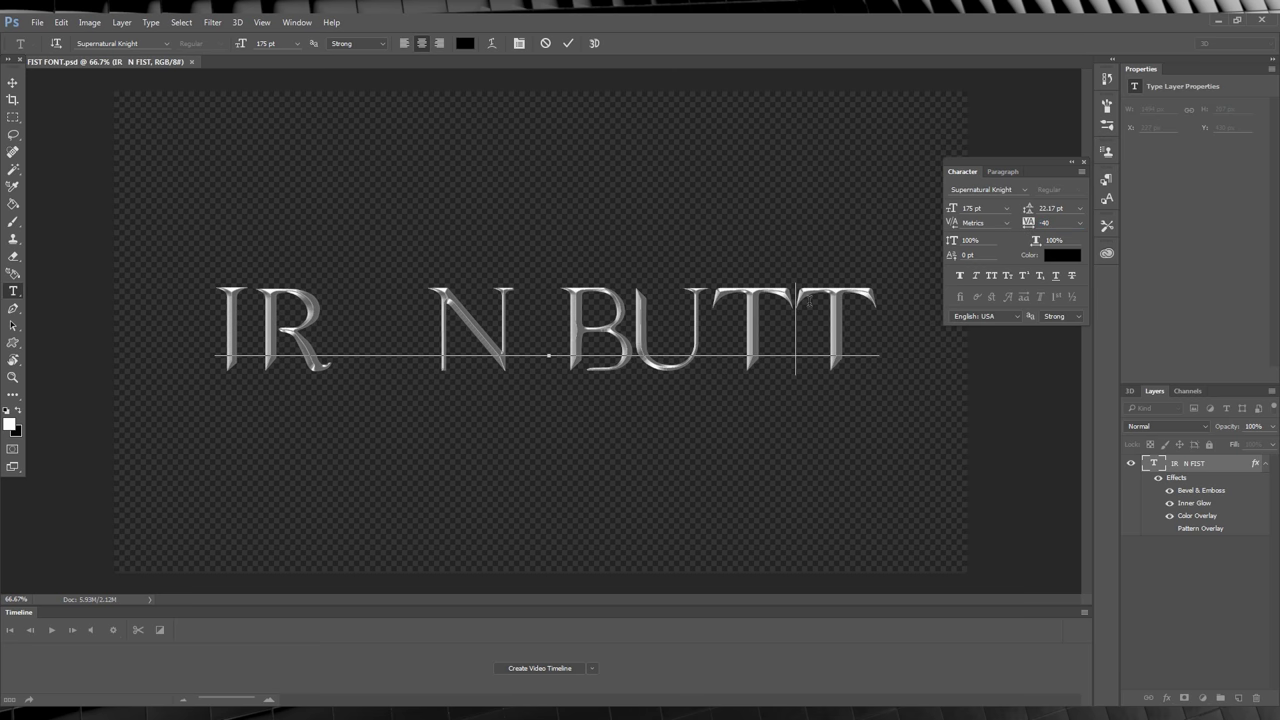
click(37, 22)
click(45, 166)
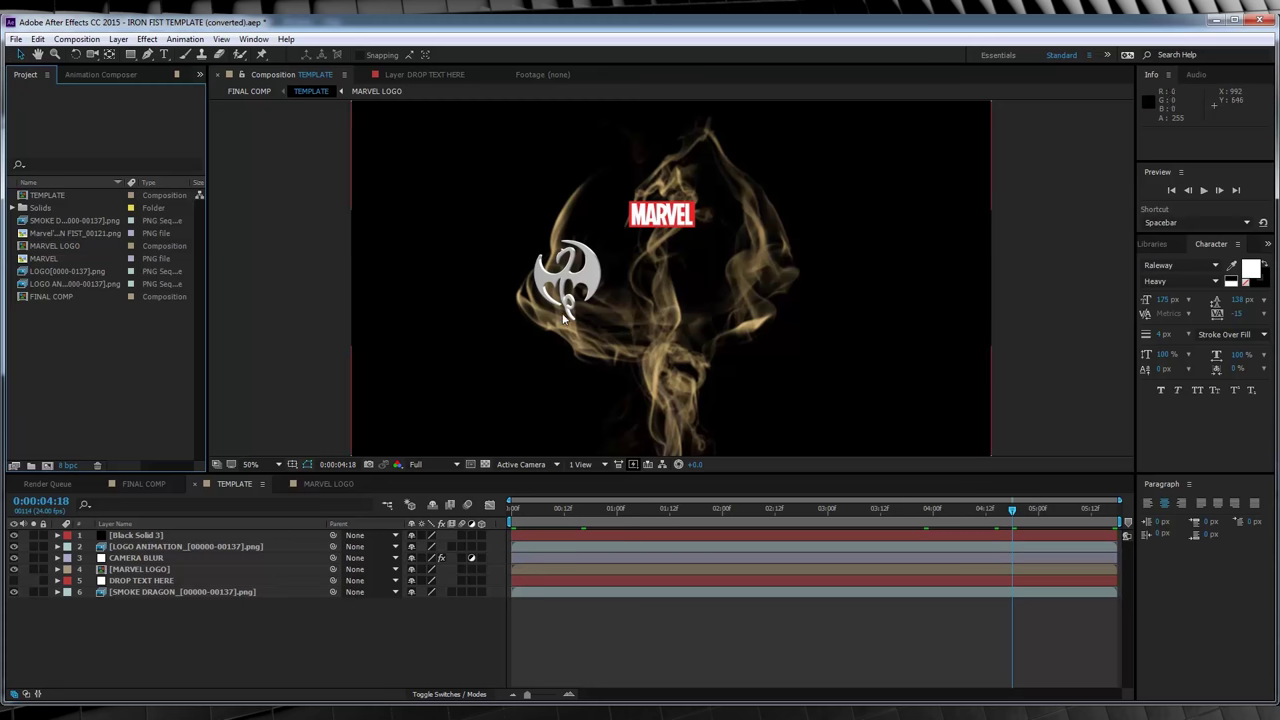
Step: Import IRONBUTT FONT.psd as a layered Photoshop file
double_click(51, 324)
click(150, 207)
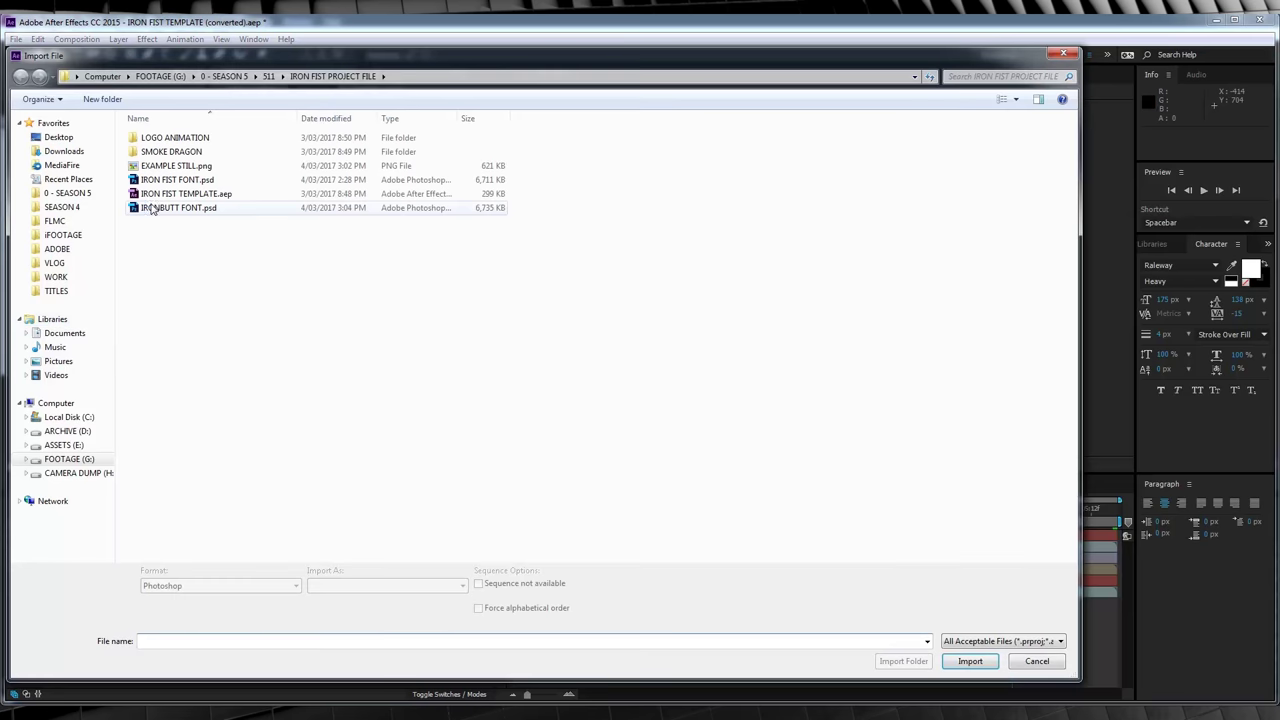
click(970, 651)
click(657, 440)
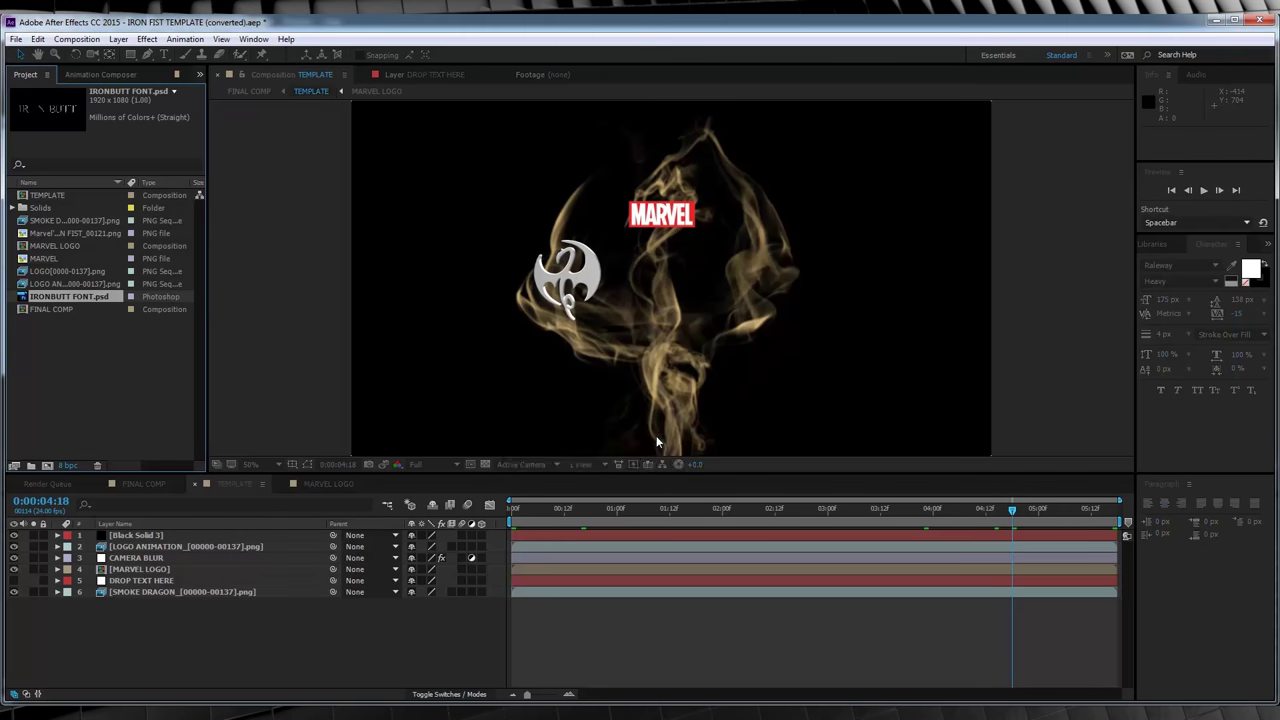
Step: Place IRONBUTT FONT.psd above the smoke dragon, nudge it right, and preview the title
drag(72, 303, 143, 589)
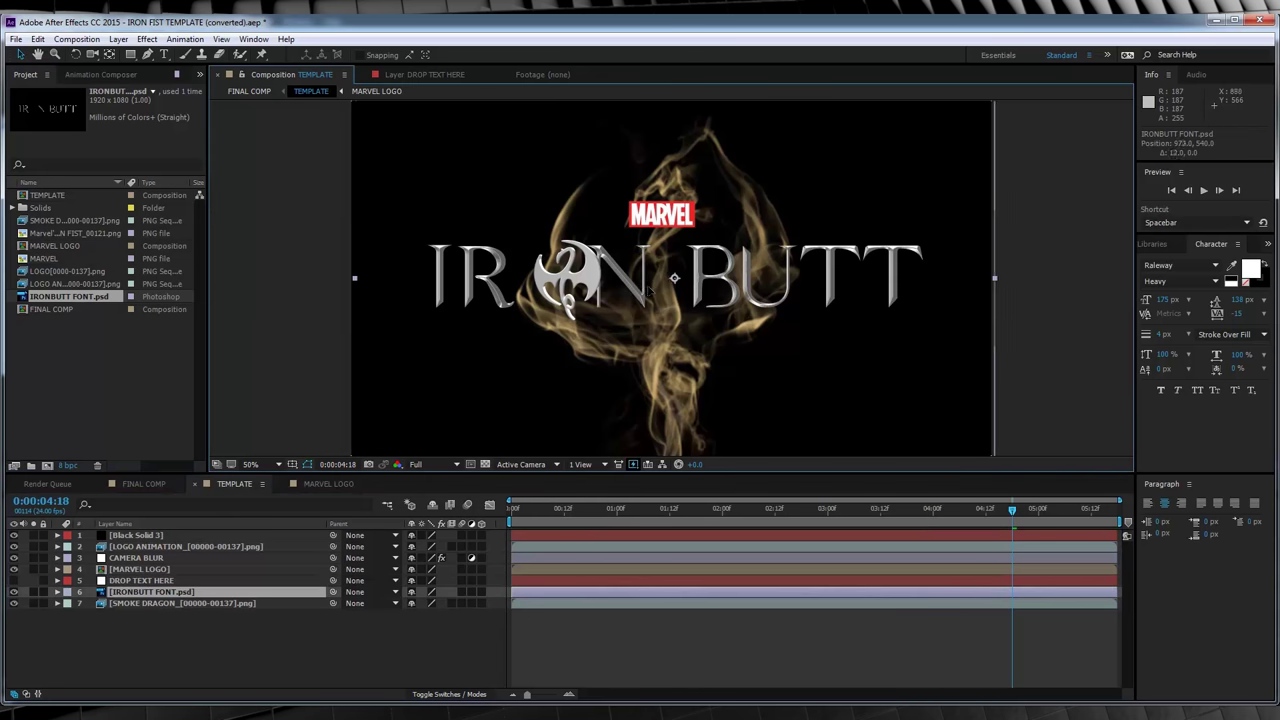
drag(639, 291, 651, 291)
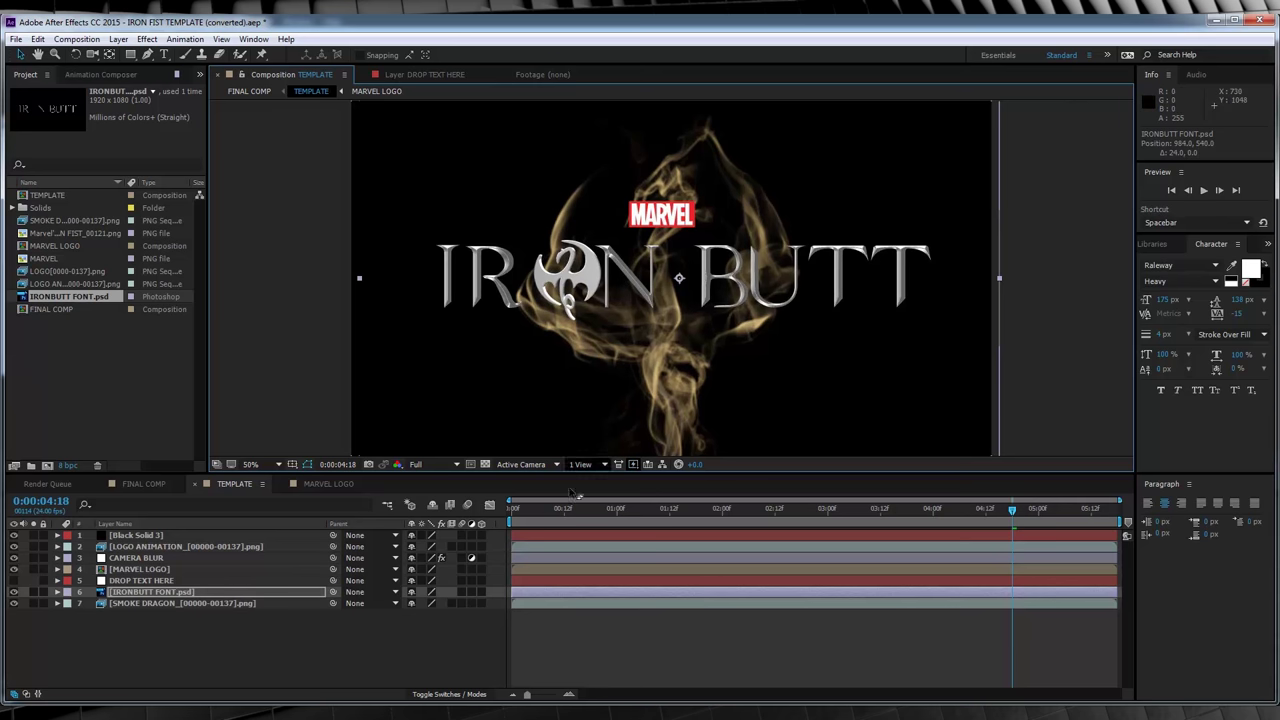
key(space)
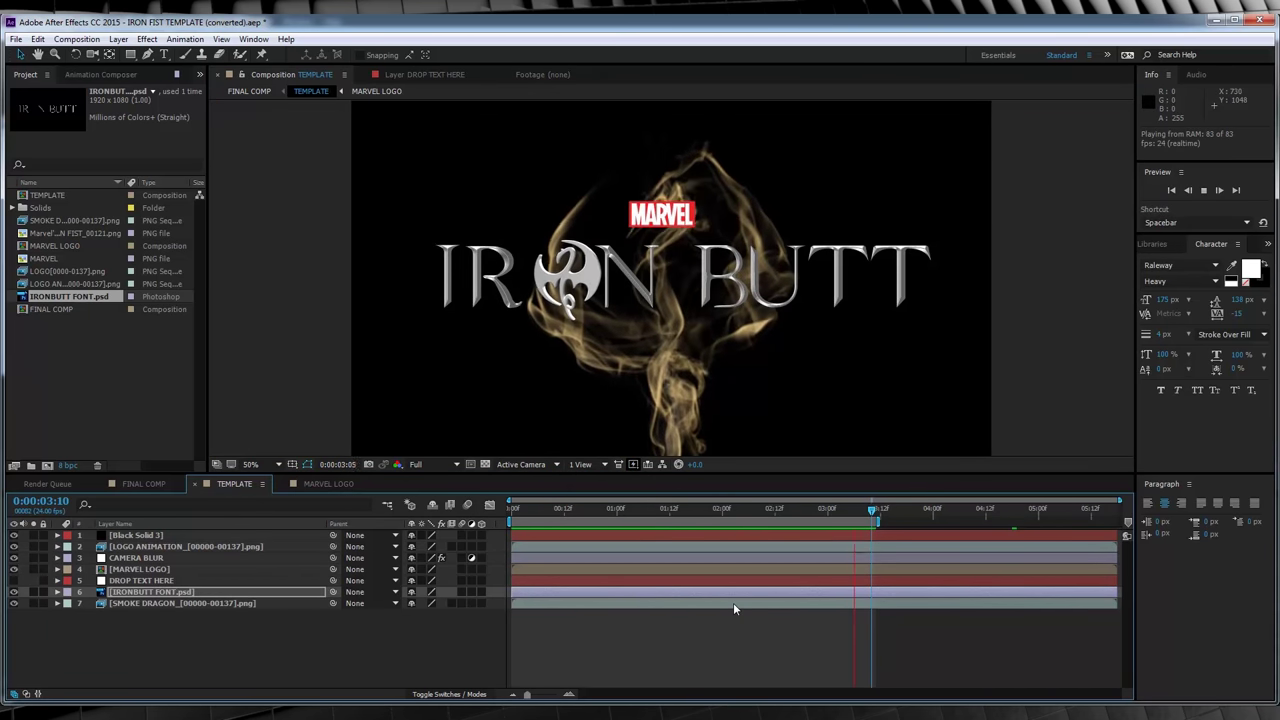
key(space)
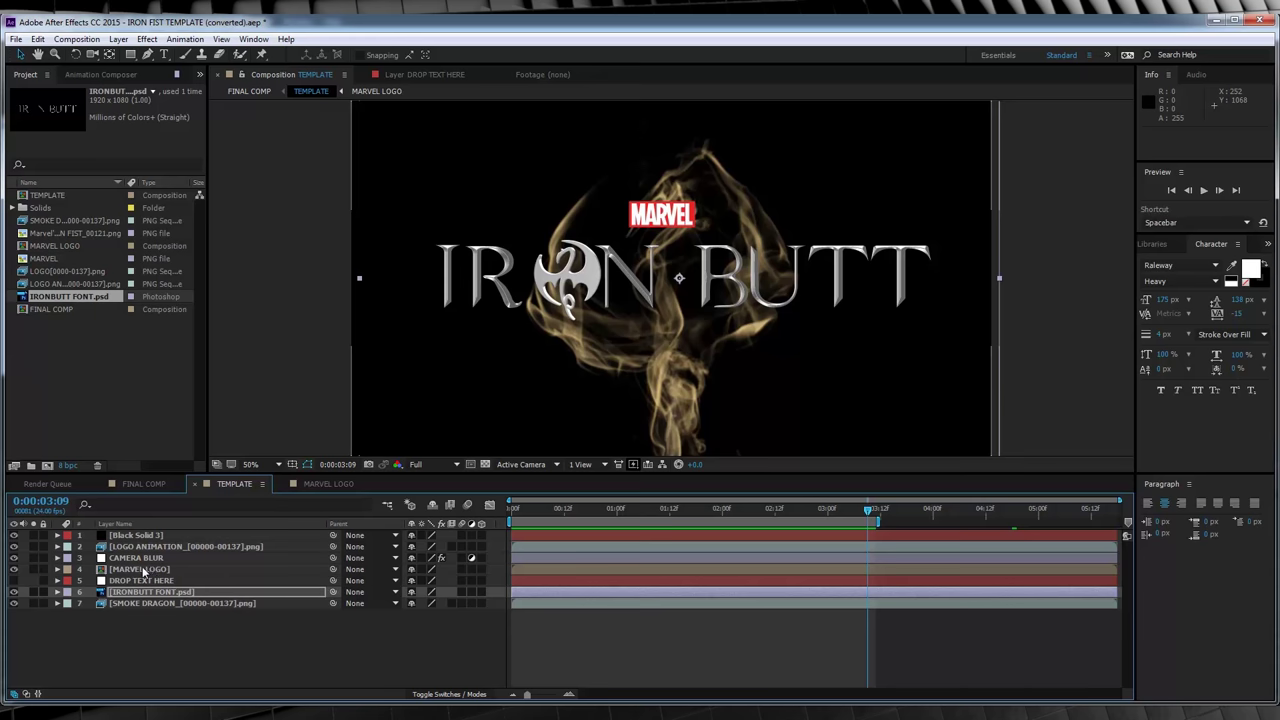
Step: In the MARVEL LOGO precomp, change the MARVEL 2 text to FARTYFART
double_click(131, 566)
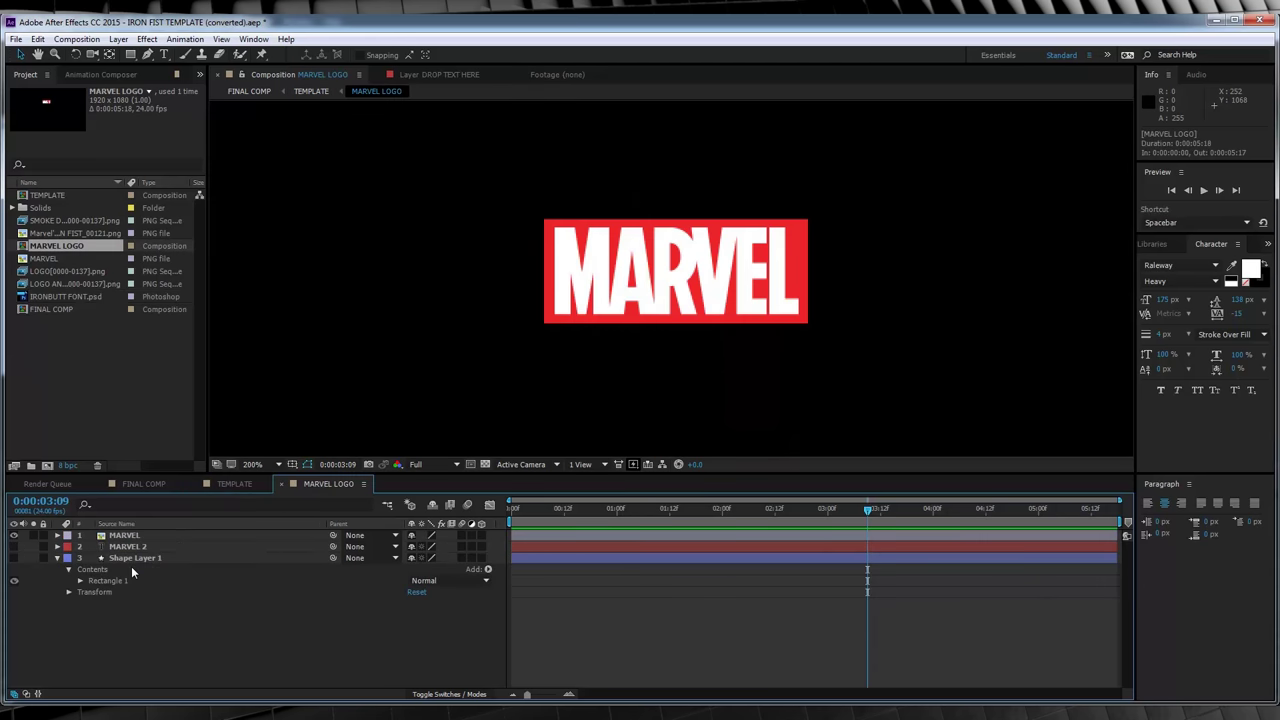
click(13, 536)
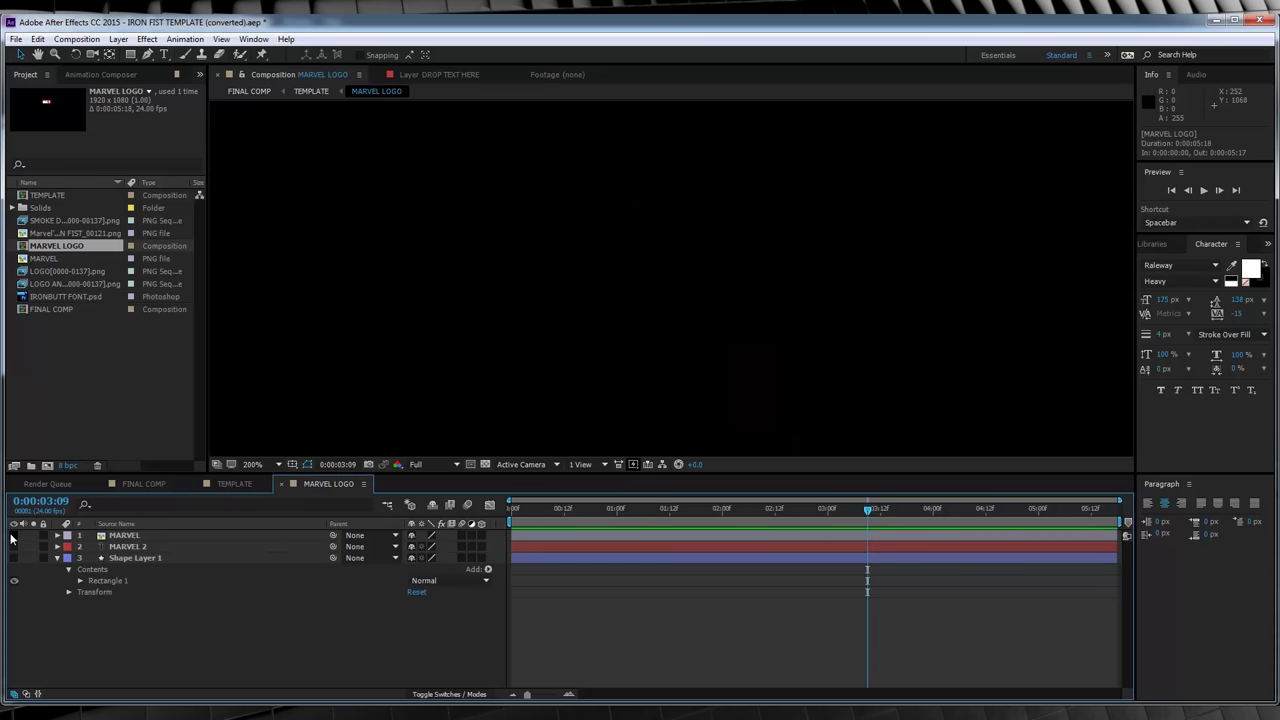
click(13, 535)
click(13, 557)
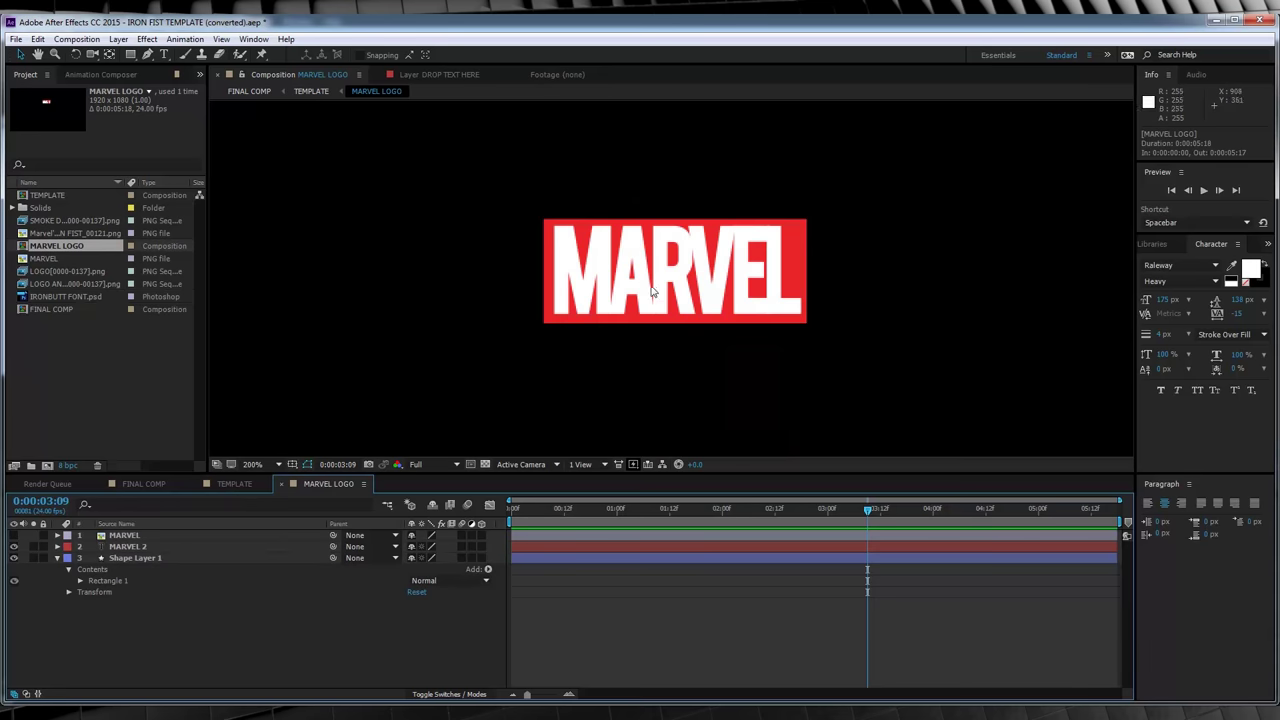
double_click(128, 547)
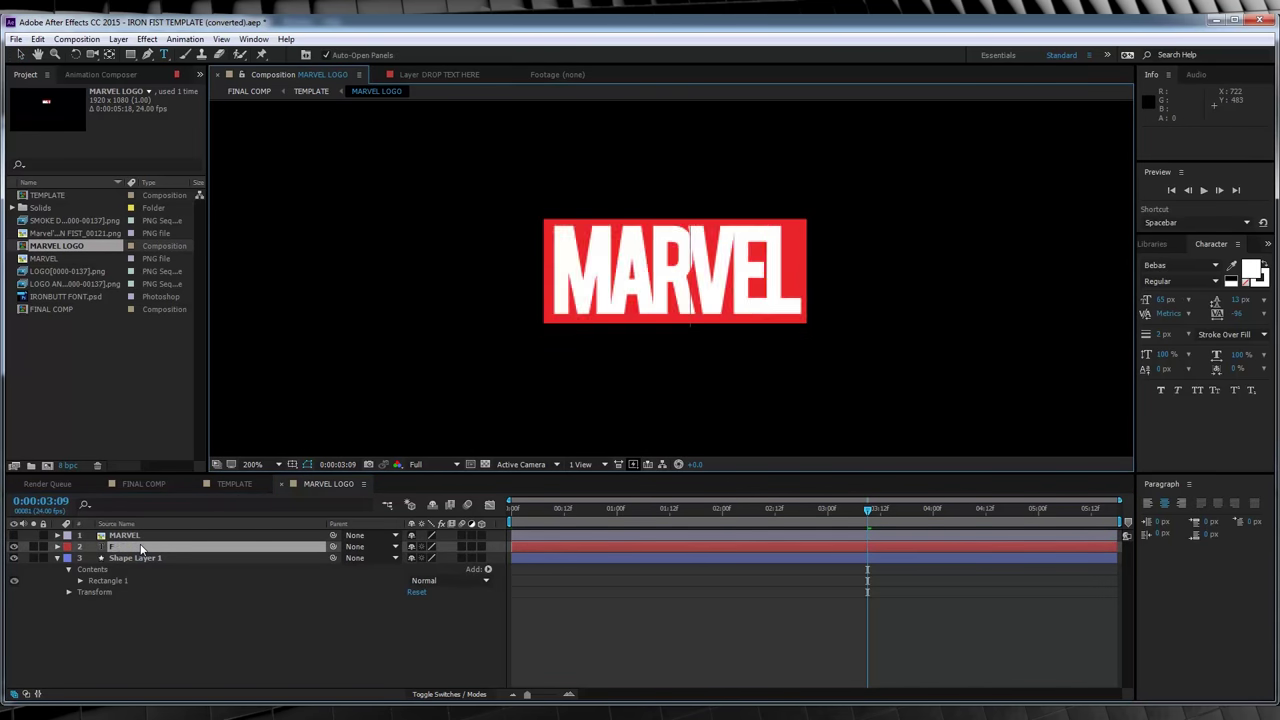
text(FARTYFART)
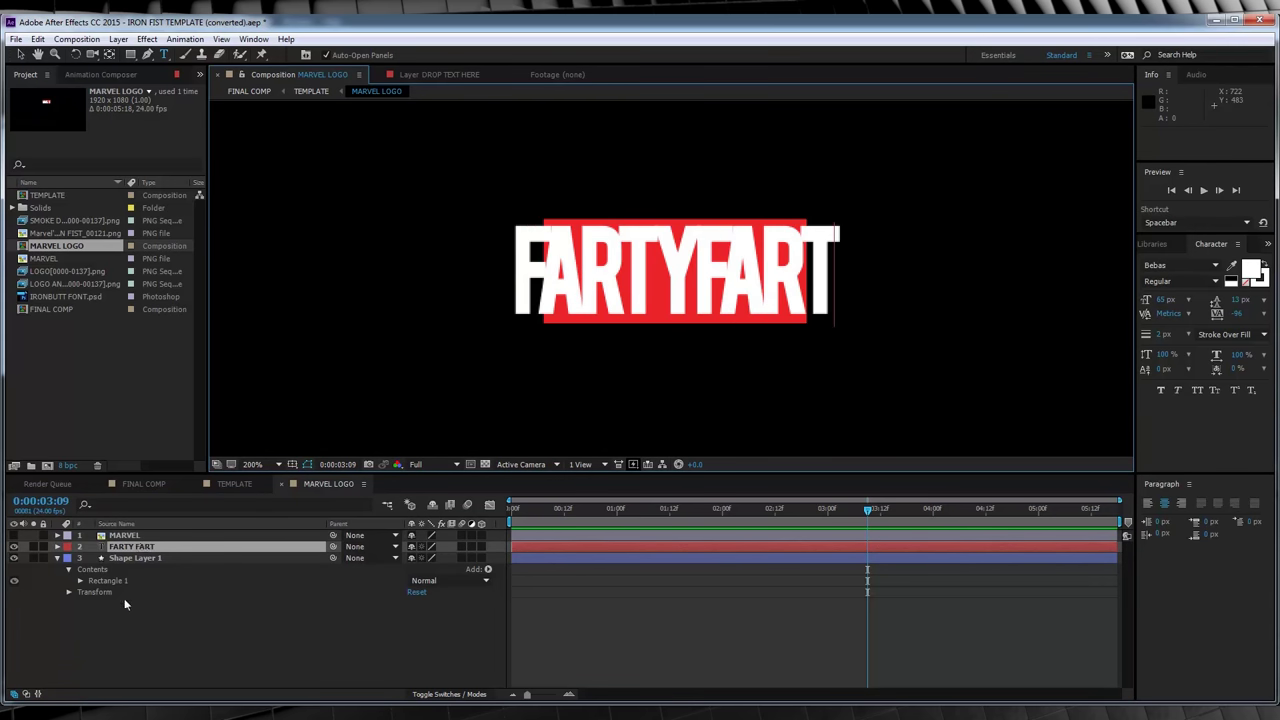
Step: Widen and centre the red box behind FARTYFART, then return to the final composition
click(134, 557)
key(v)
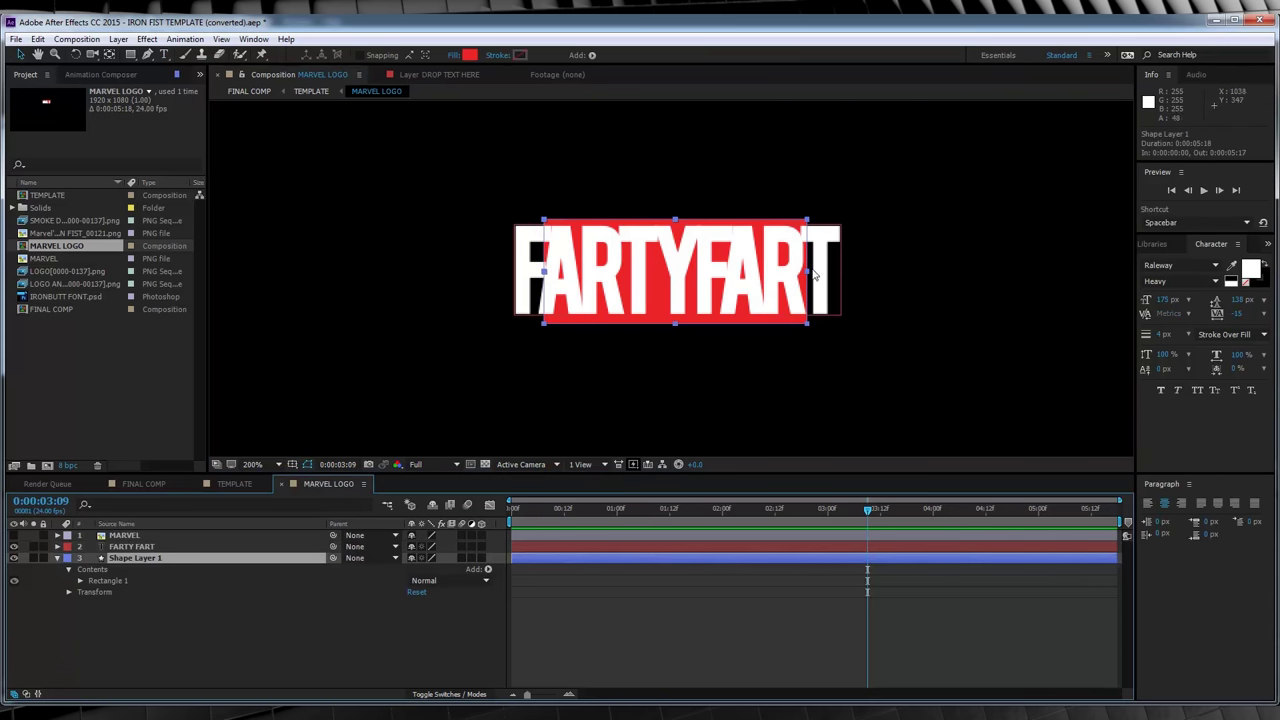
drag(813, 275, 840, 272)
drag(662, 280, 670, 280)
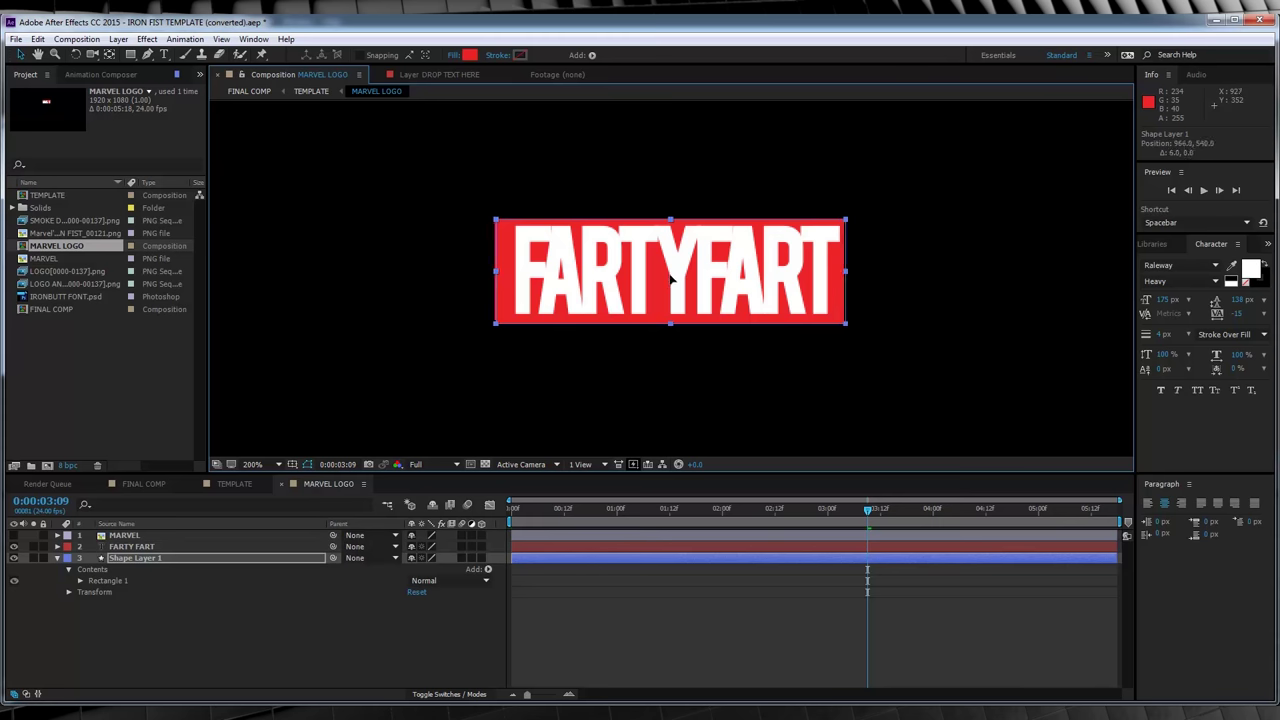
click(143, 483)
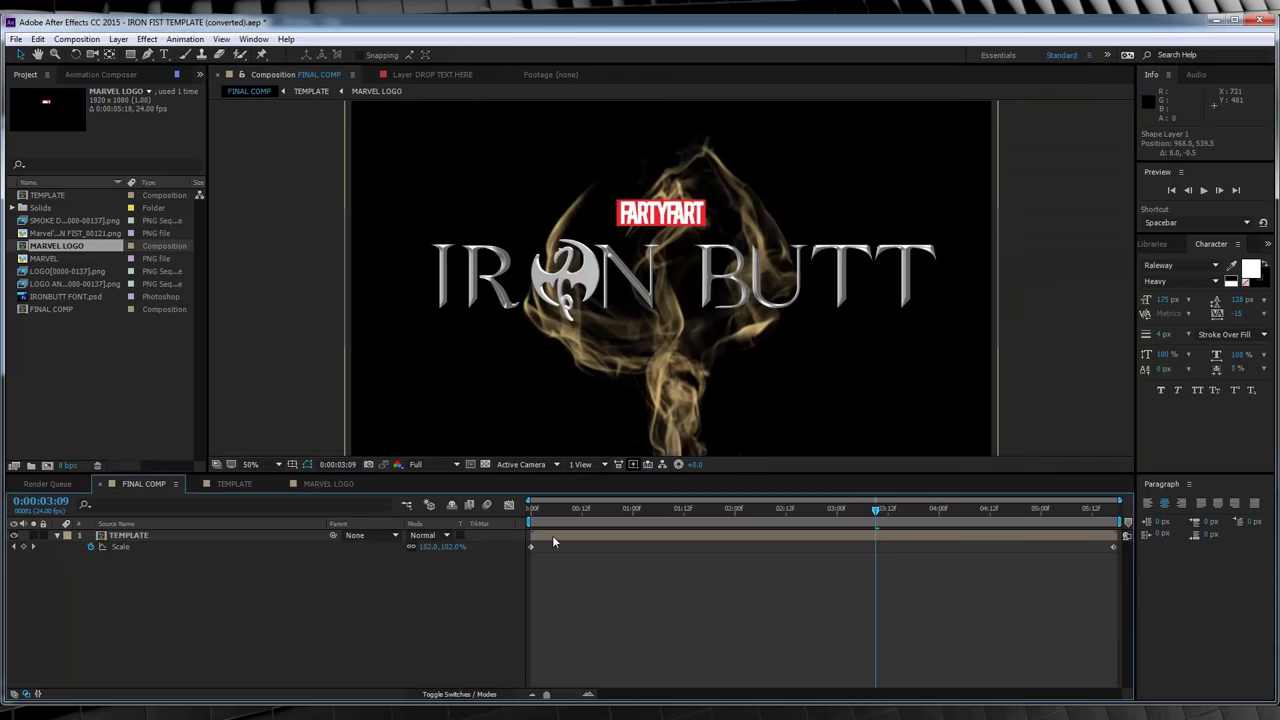
key(space)
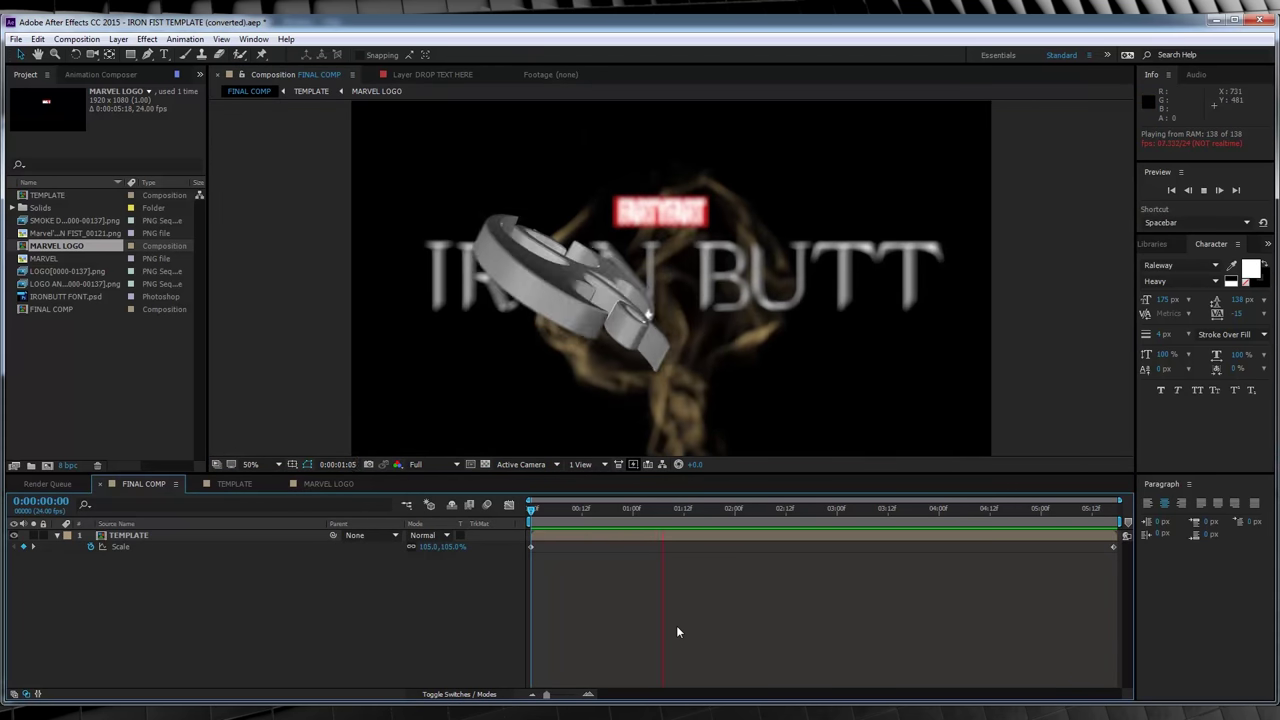